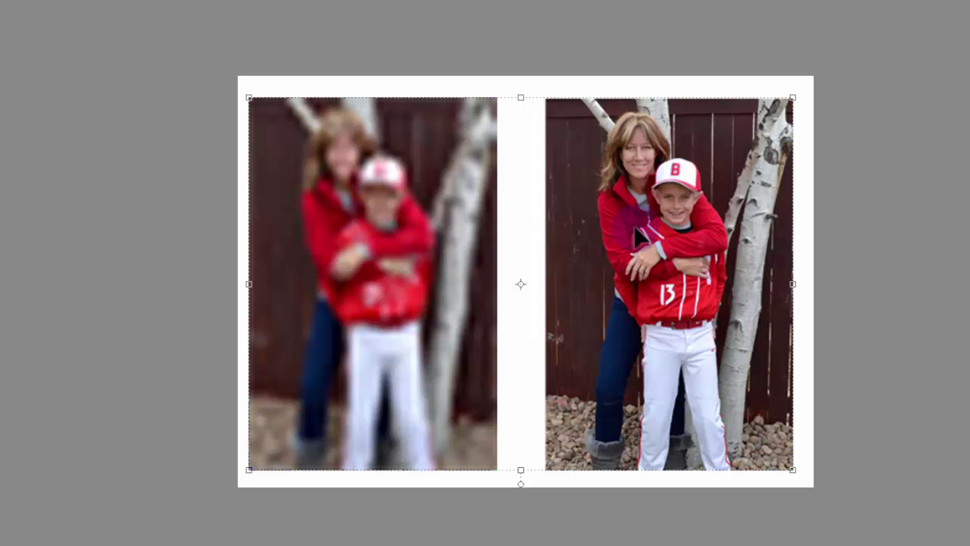
Delete the old photo layer and place smart-object.jpg on the right side of the canvas.
key(Delete)
click(611, 143)
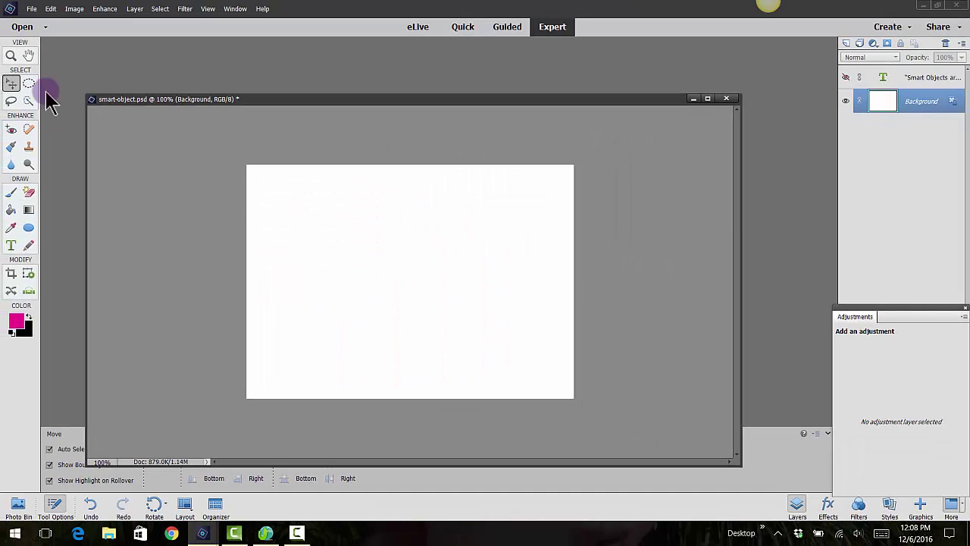
click(31, 9)
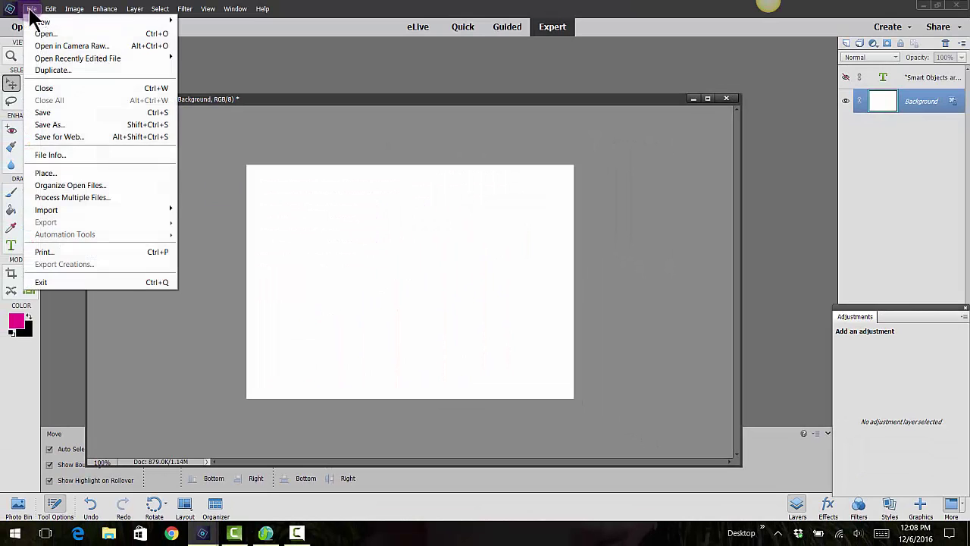
click(53, 172)
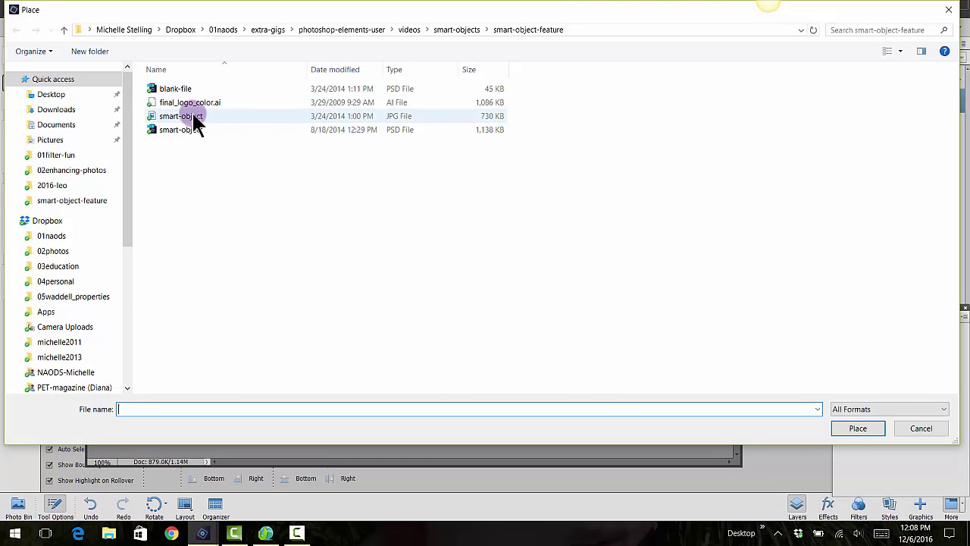
click(182, 116)
click(858, 428)
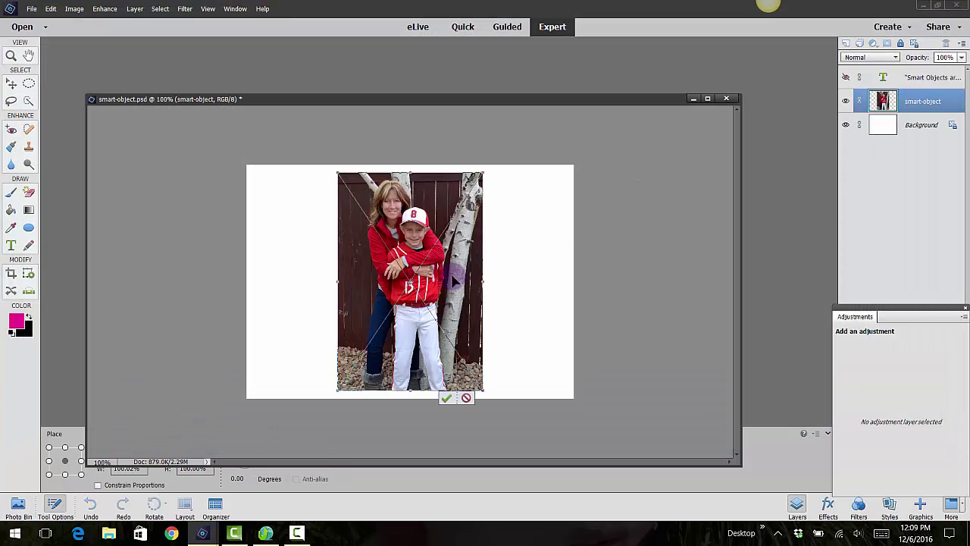
drag(453, 281, 536, 282)
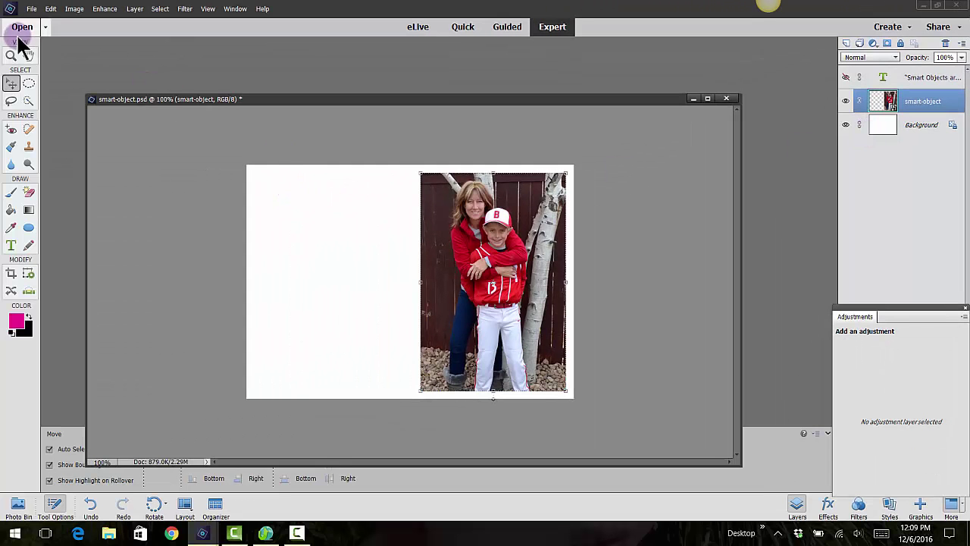
Place a second smart-object.jpg left of the first, then Simplify Layer to make it raster.
click(31, 9)
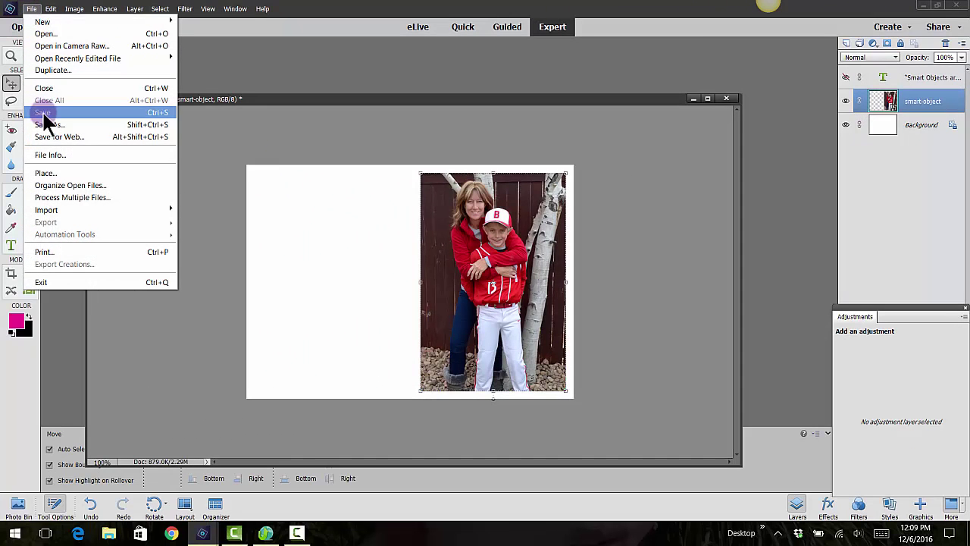
click(47, 173)
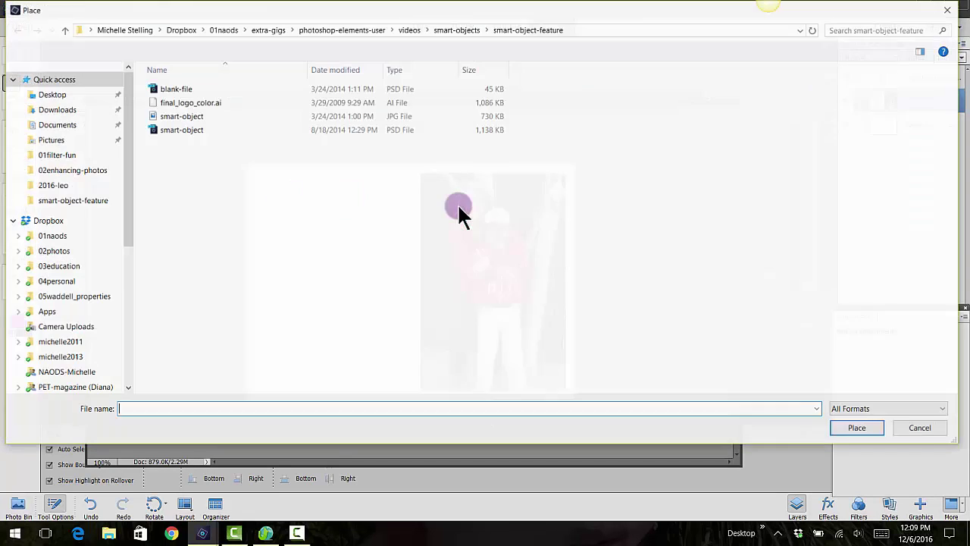
click(221, 116)
click(857, 428)
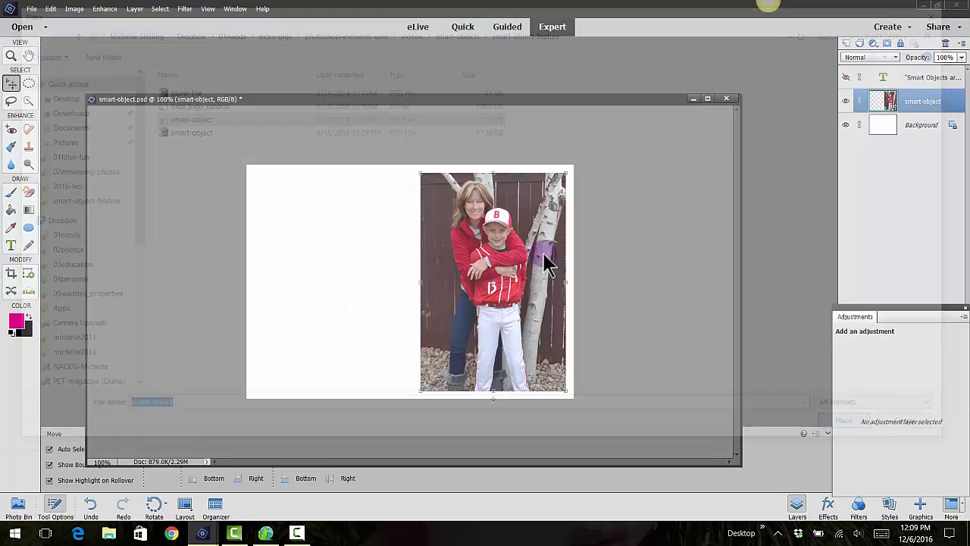
drag(379, 256, 306, 252)
click(372, 397)
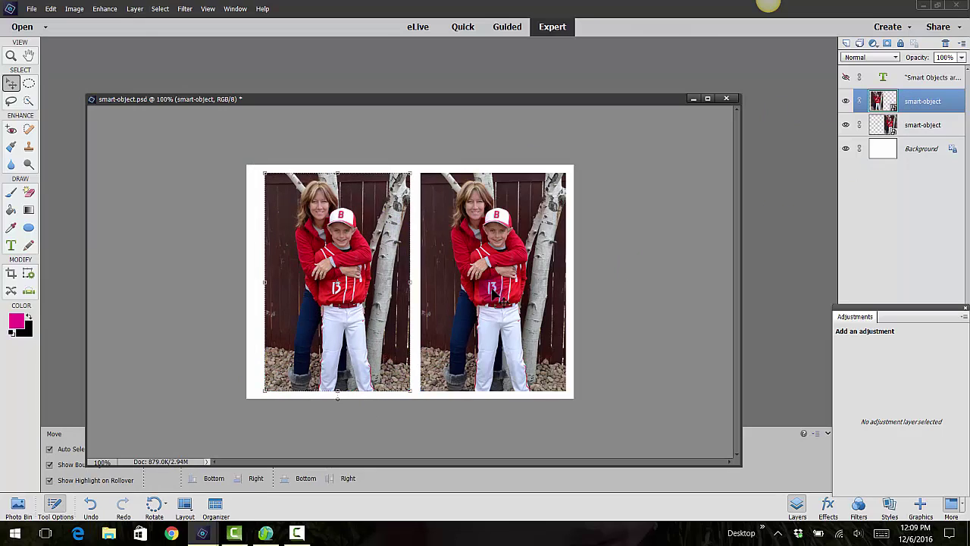
right_click(930, 100)
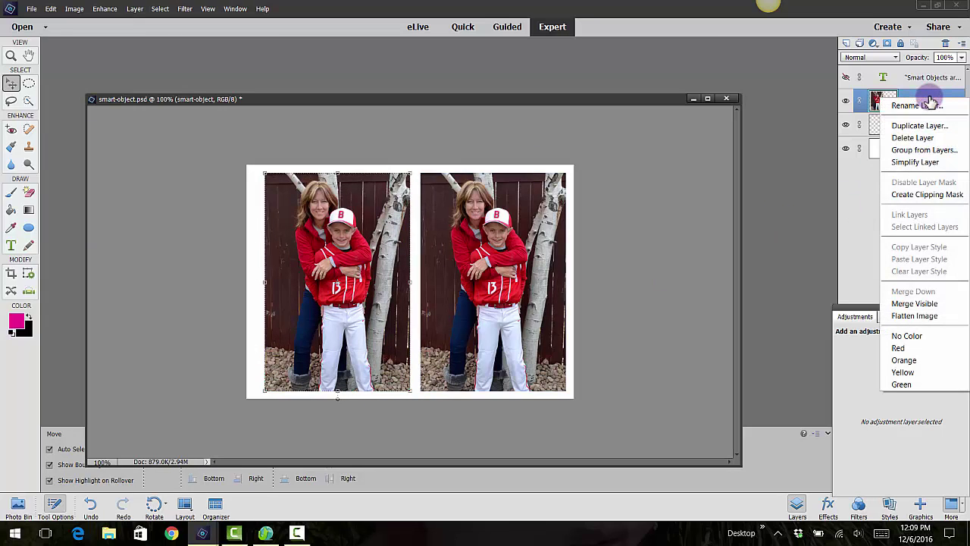
click(918, 162)
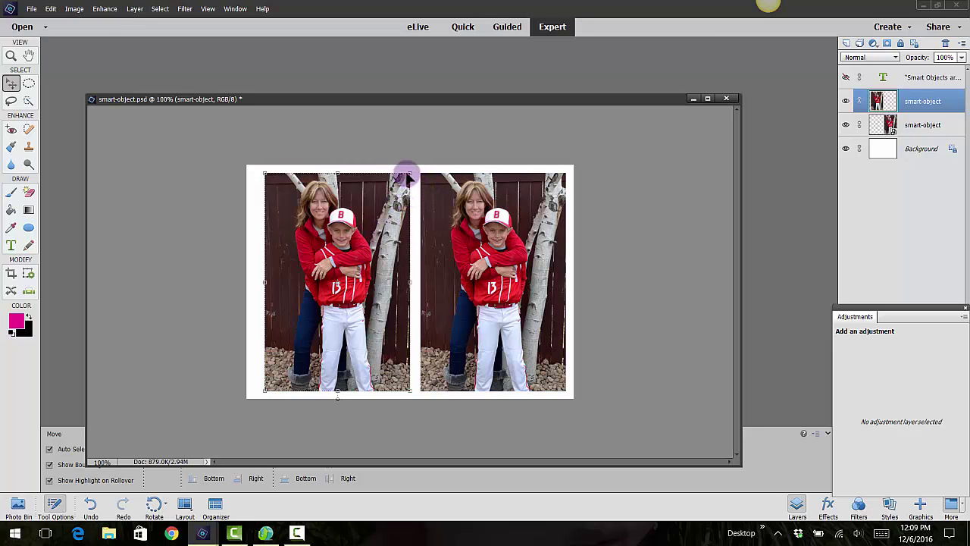
Resize the left raster photo from its corner, first enlarging and then shrinking it.
drag(410, 173, 777, 15)
scroll(588, 369, up, 4)
scroll(584, 369, down, 6)
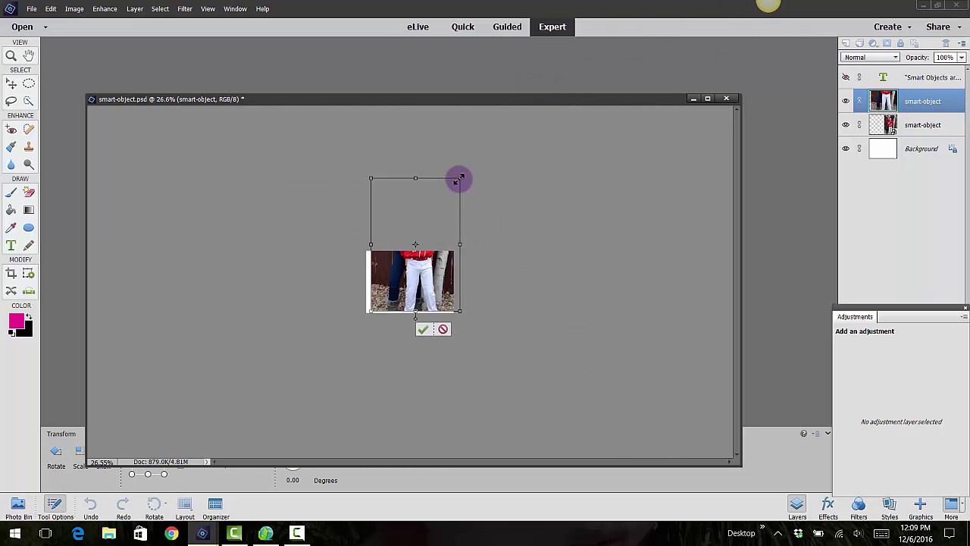
drag(461, 180, 539, 123)
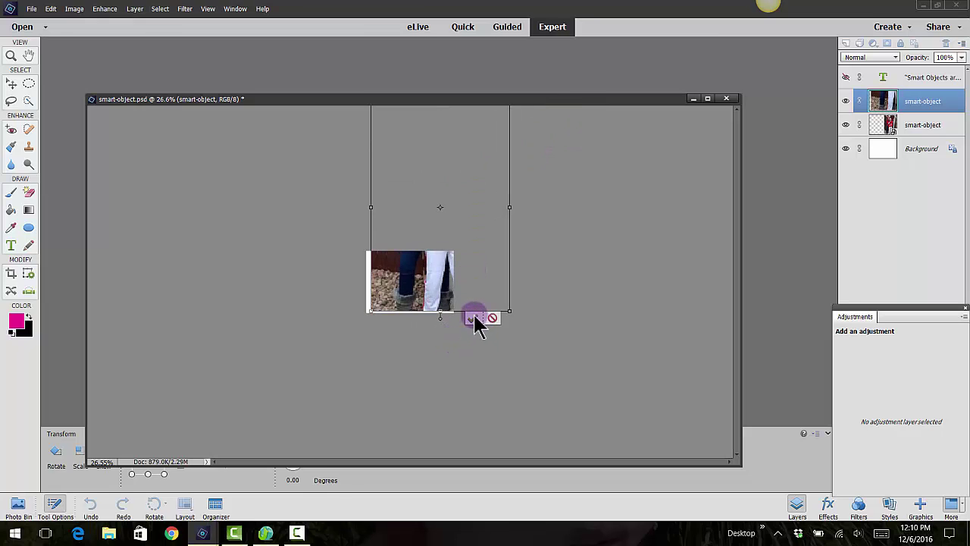
click(473, 319)
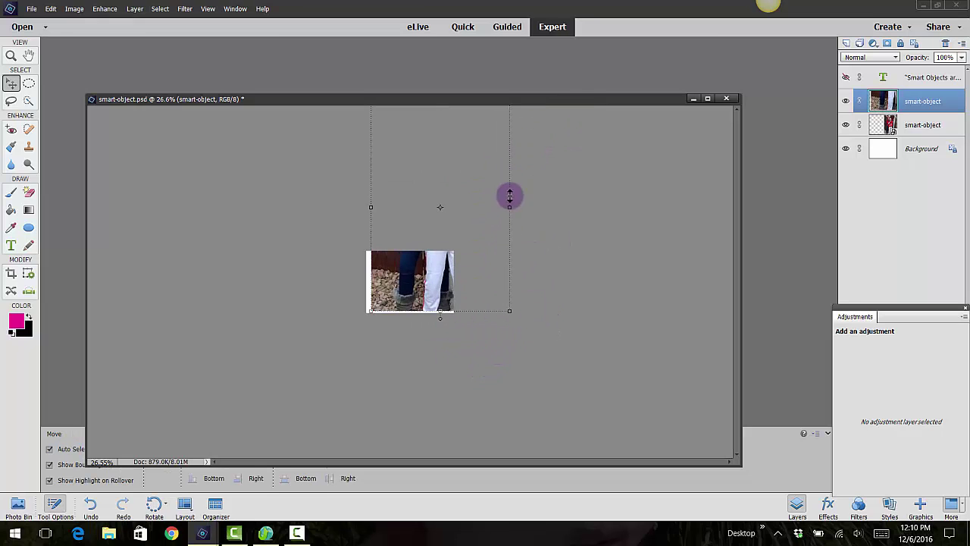
scroll(554, 236, up, 1)
scroll(552, 238, down, 2)
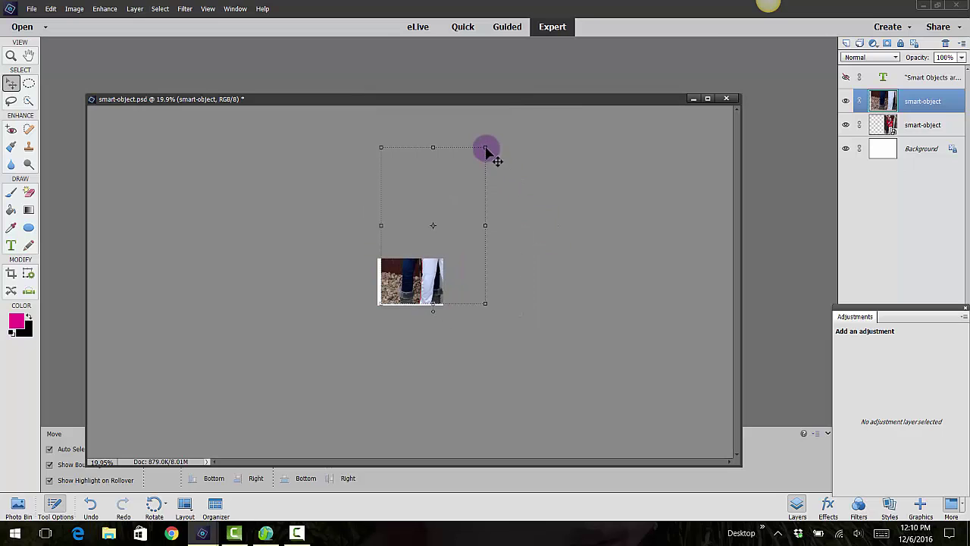
drag(491, 156, 606, 50)
Shrink the left raster photo down to a tiny thumbnail and commit it.
key(ctrl+plus)
key(ctrl+minus)
key(ctrl+minus)
key(ctrl+minus)
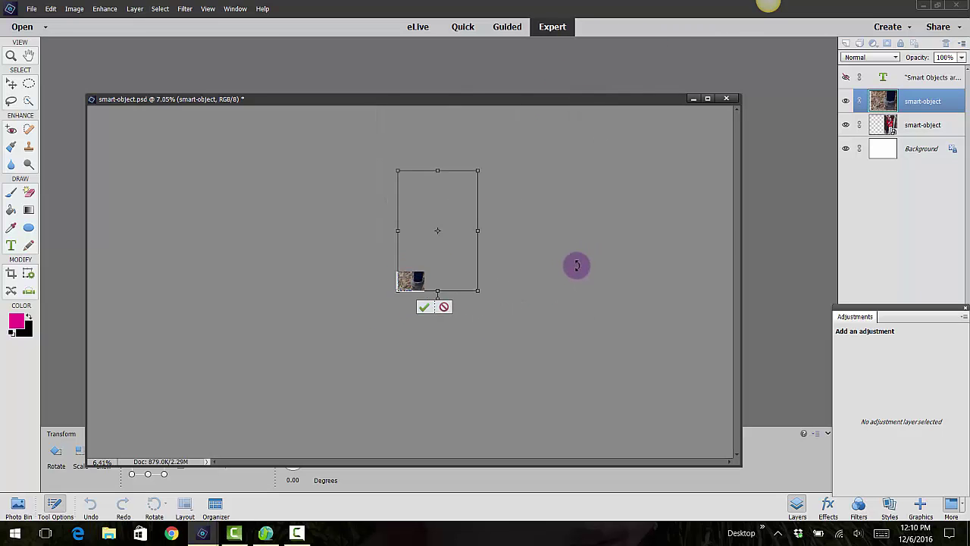
drag(455, 208, 417, 277)
key(ctrl+plus)
key(ctrl+plus)
key(ctrl+plus)
key(ctrl+plus)
key(ctrl+plus)
key(ctrl+plus)
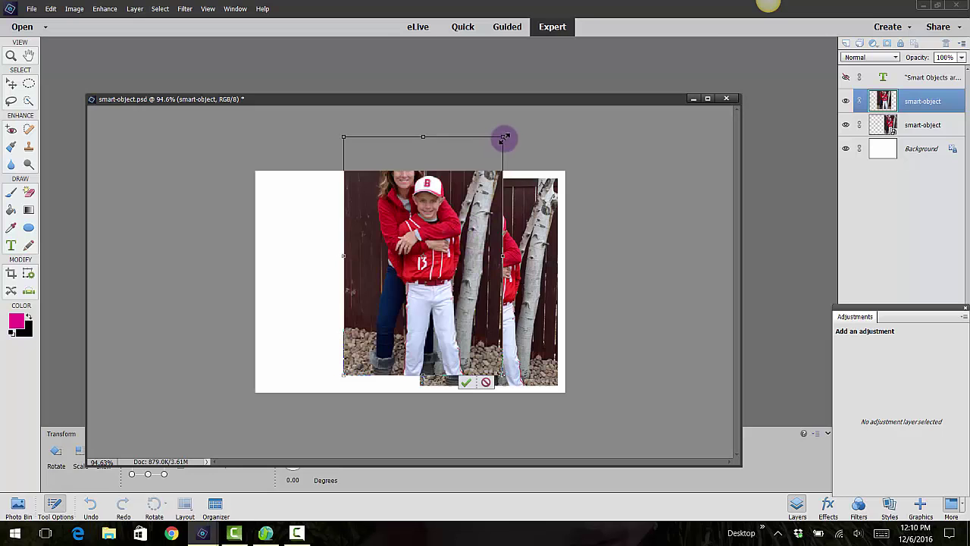
drag(503, 138, 371, 356)
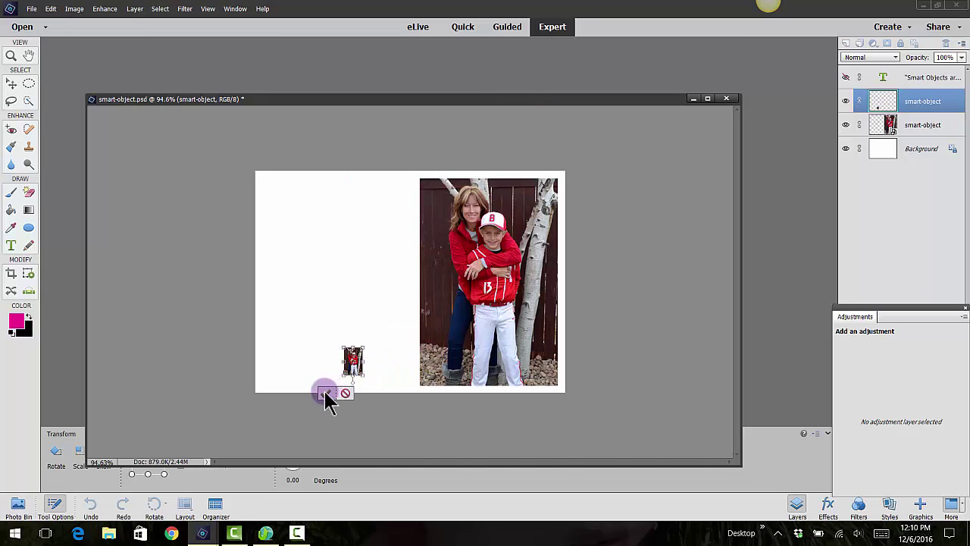
click(326, 393)
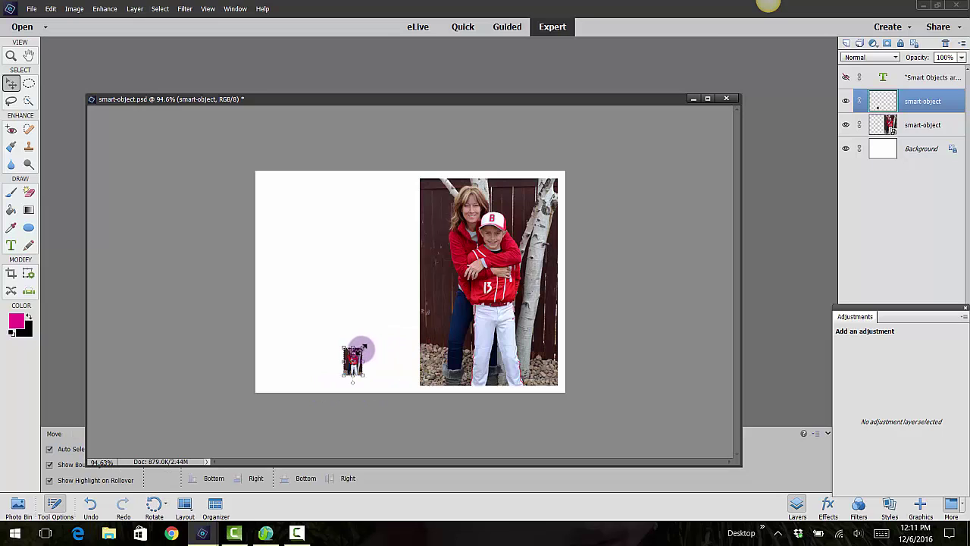
Enlarge the thumbnail back to full size, leaving it blurry, and shift it left.
drag(364, 346, 470, 238)
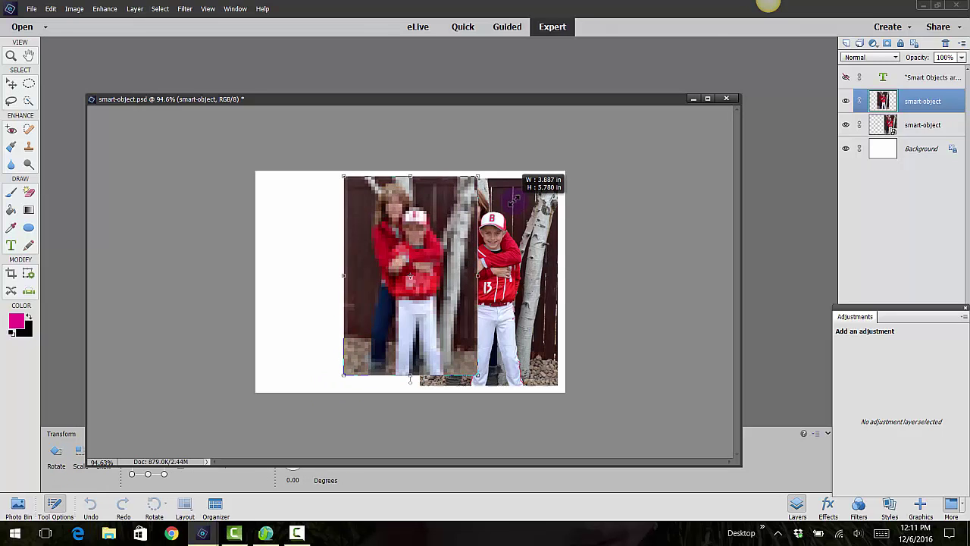
mouse_move(344, 375)
mouse_down()
mouse_move(328, 383)
mouse_move(335, 385)
mouse_up()
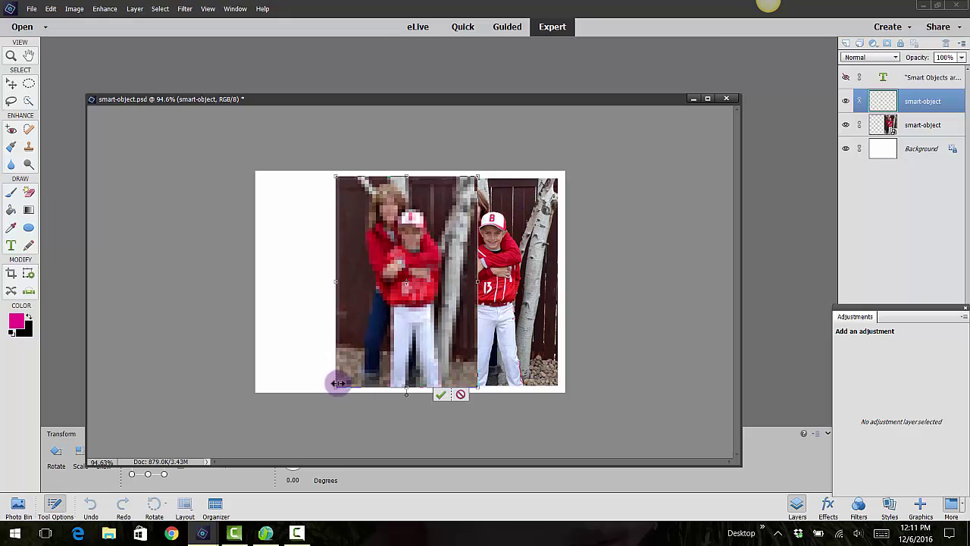
click(442, 394)
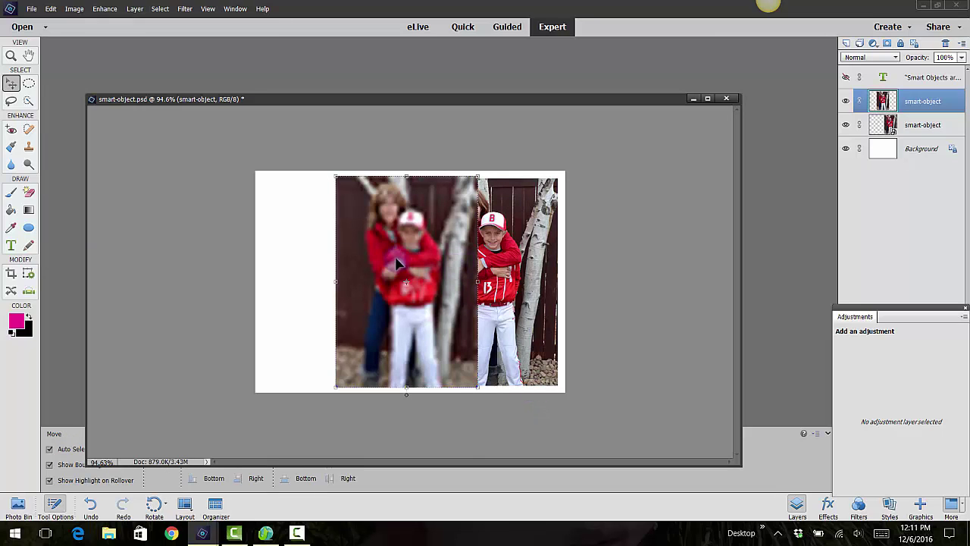
drag(399, 261, 338, 267)
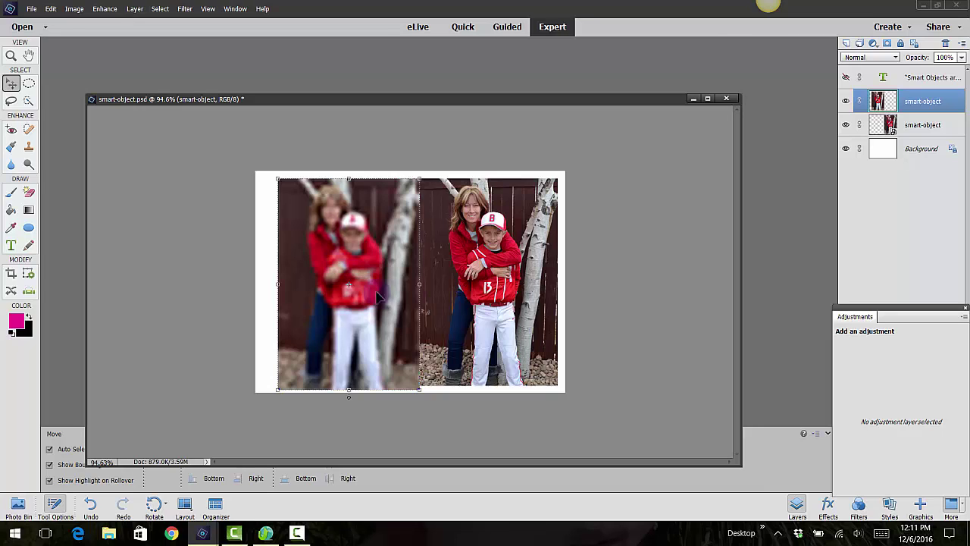
mouse_move(378, 270)
mouse_down()
mouse_move(356, 269)
mouse_move(367, 267)
mouse_up()
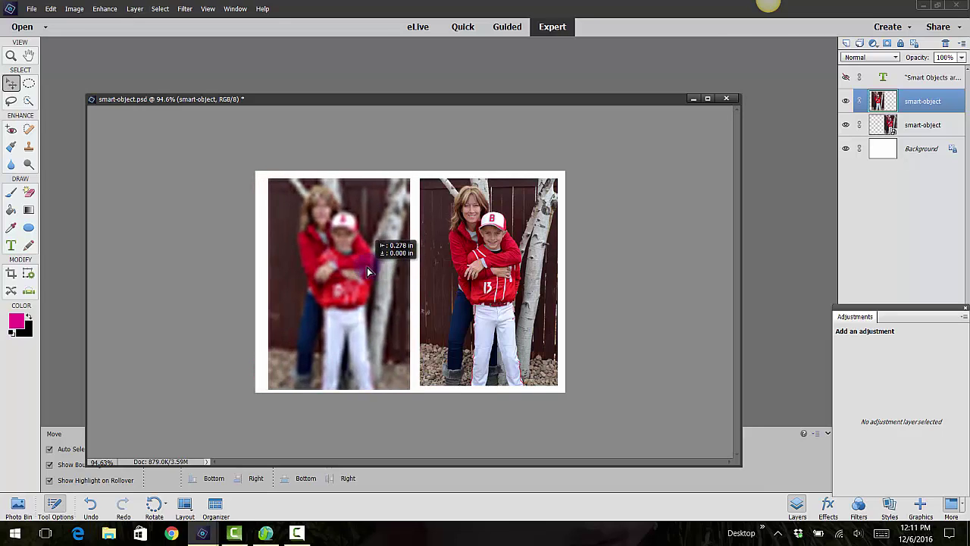
click(485, 262)
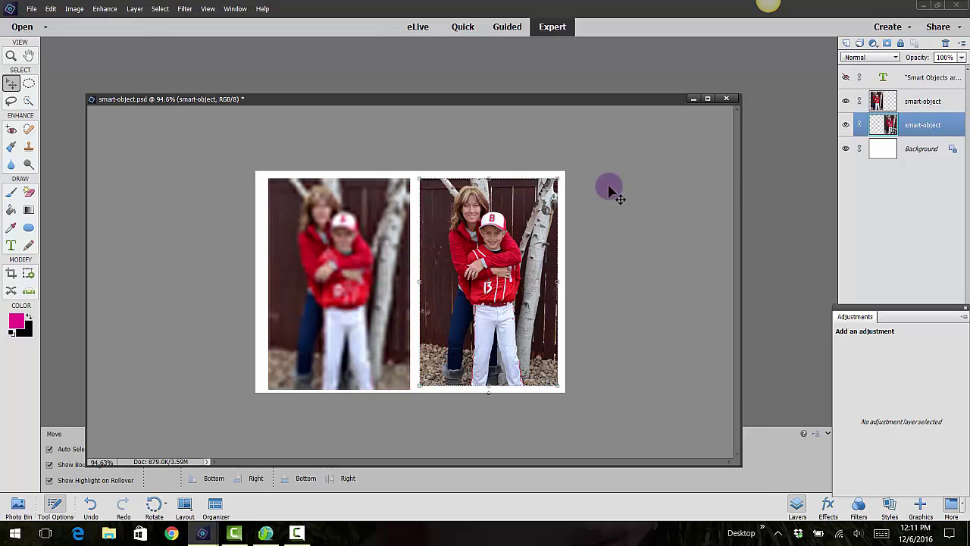
Scale the sharp right smart-object photo down to a tiny thumbnail.
drag(557, 178, 604, 113)
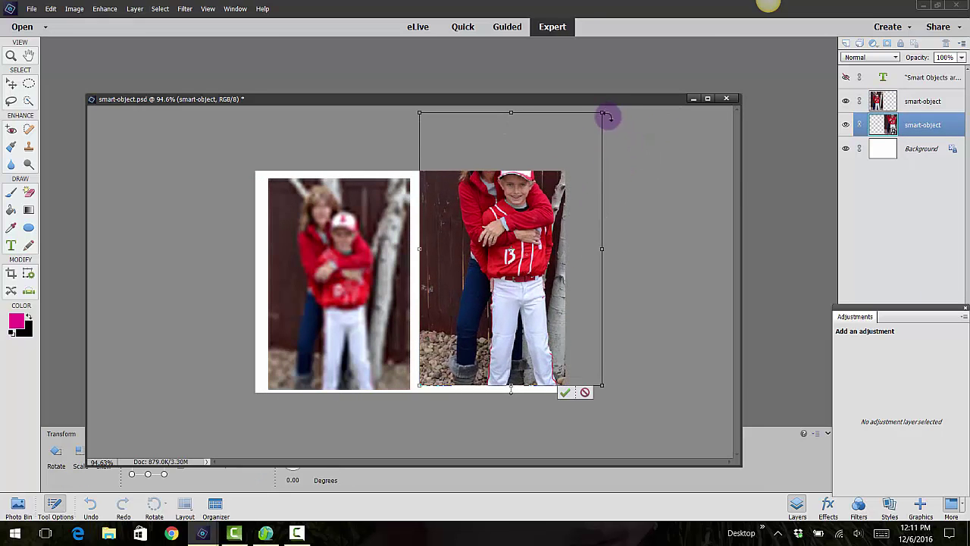
click(565, 392)
click(601, 113)
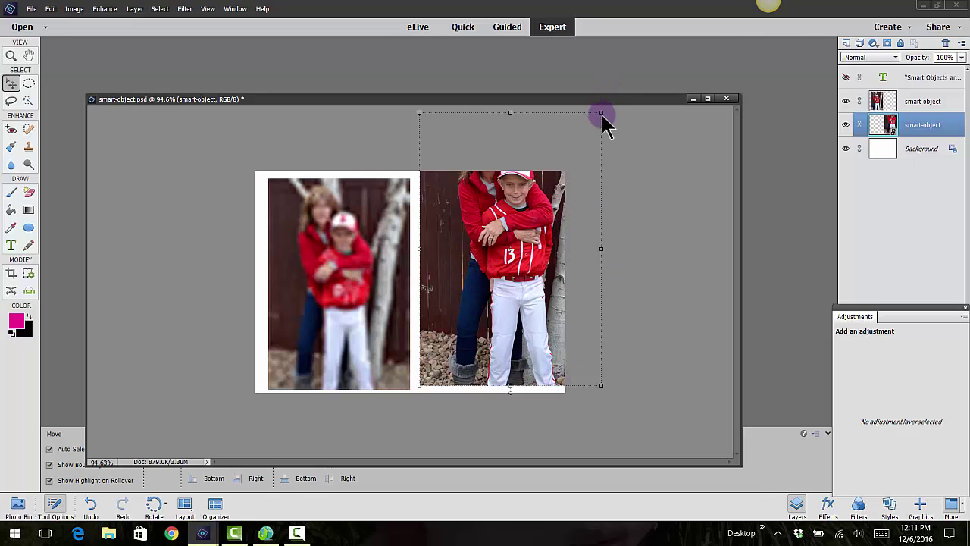
drag(601, 114, 440, 356)
click(403, 402)
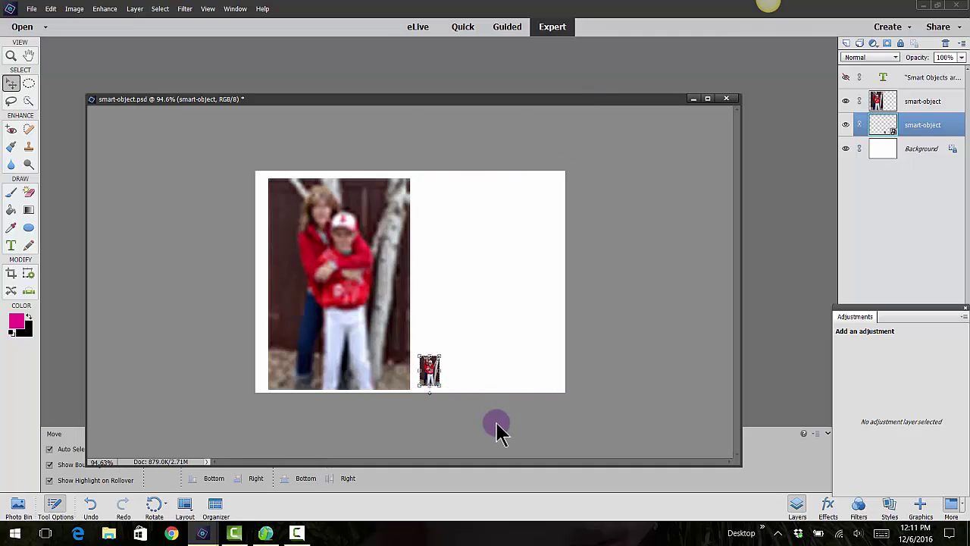
Enlarge the tiny smart-object photo back up, keeping it sharp.
click(442, 364)
click(444, 362)
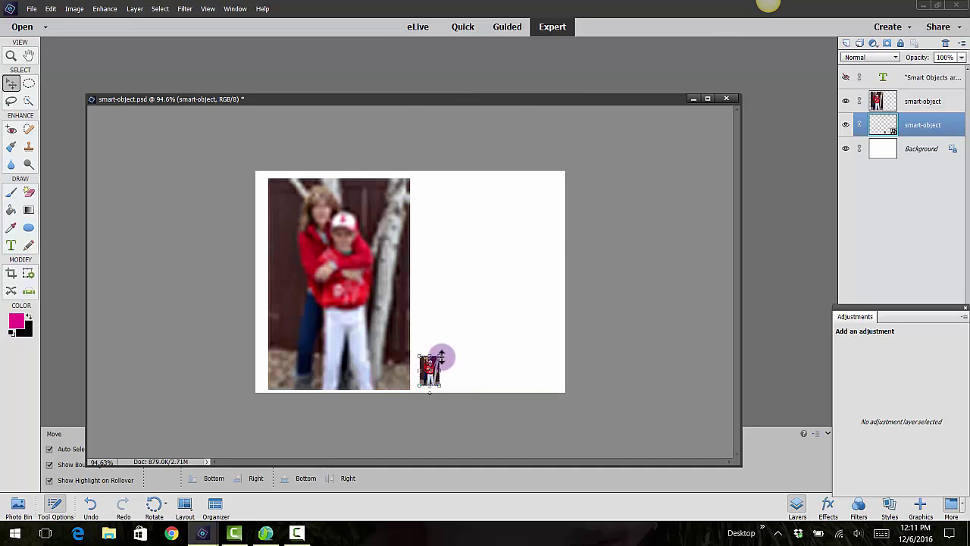
drag(441, 357, 697, 113)
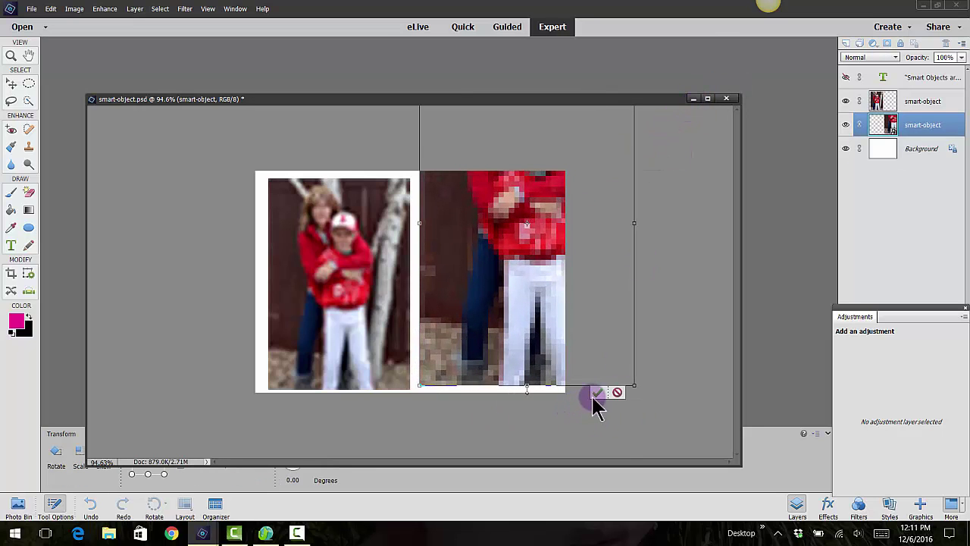
click(596, 394)
Shrink the sharp photo to match the blurry copy, then select the Background layer.
scroll(664, 372, up, 1)
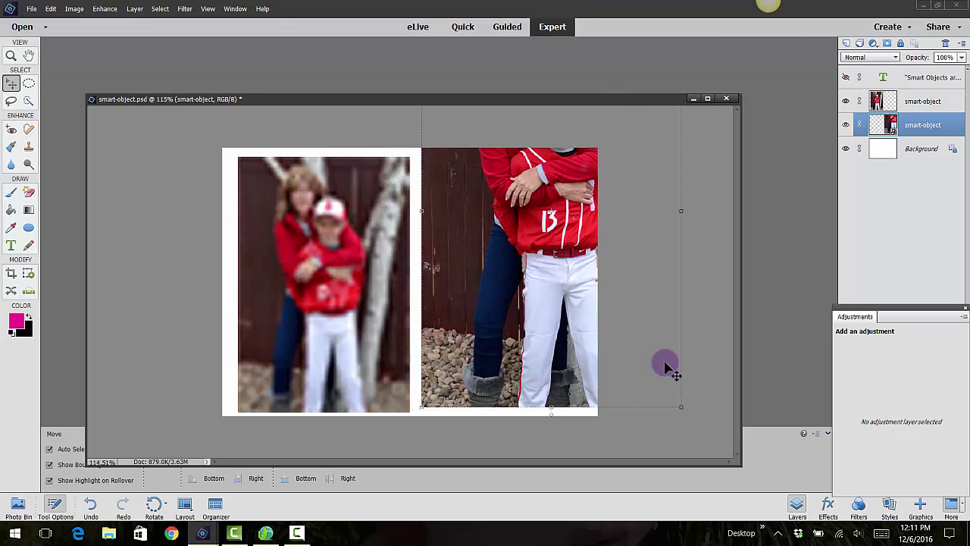
scroll(665, 371, down, 1)
scroll(645, 182, down, 1)
scroll(588, 125, down, 1)
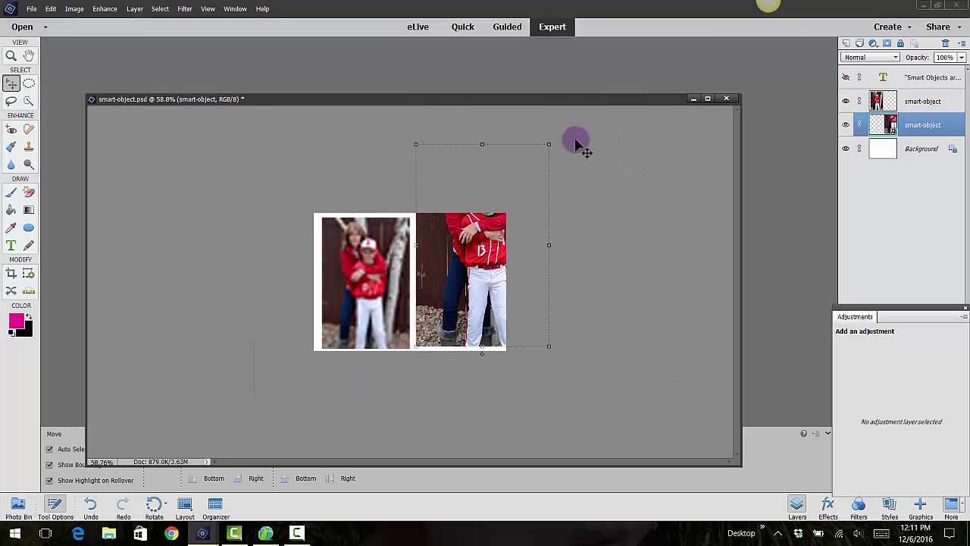
drag(550, 145, 495, 213)
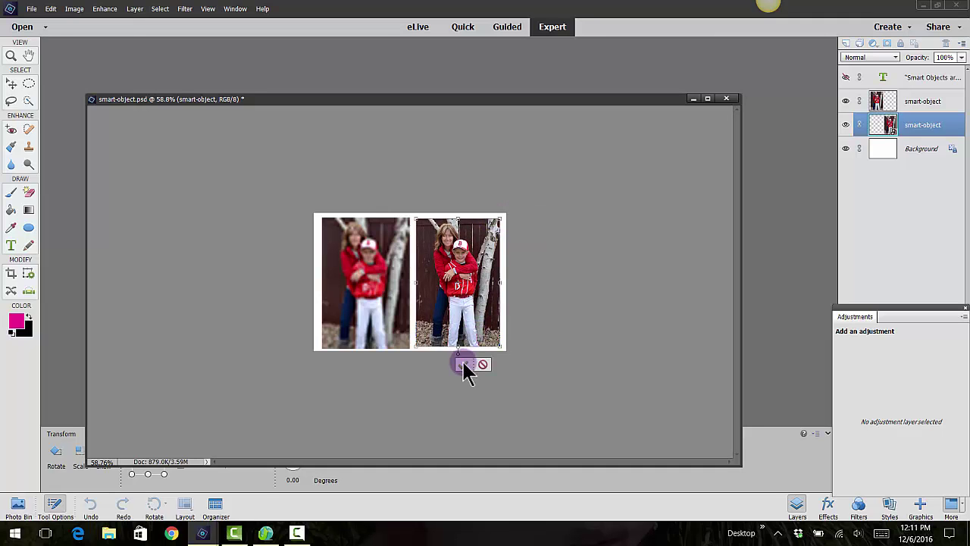
click(464, 365)
click(555, 327)
scroll(554, 327, up, 4)
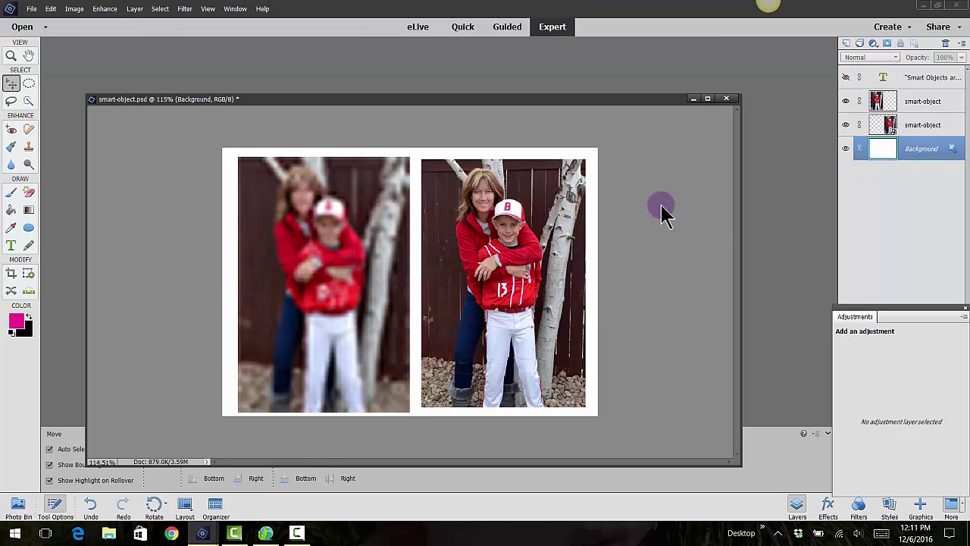
Hide both photo layers and place final_logo_color.ai centred on the canvas, viewed at 100%.
click(846, 100)
click(846, 124)
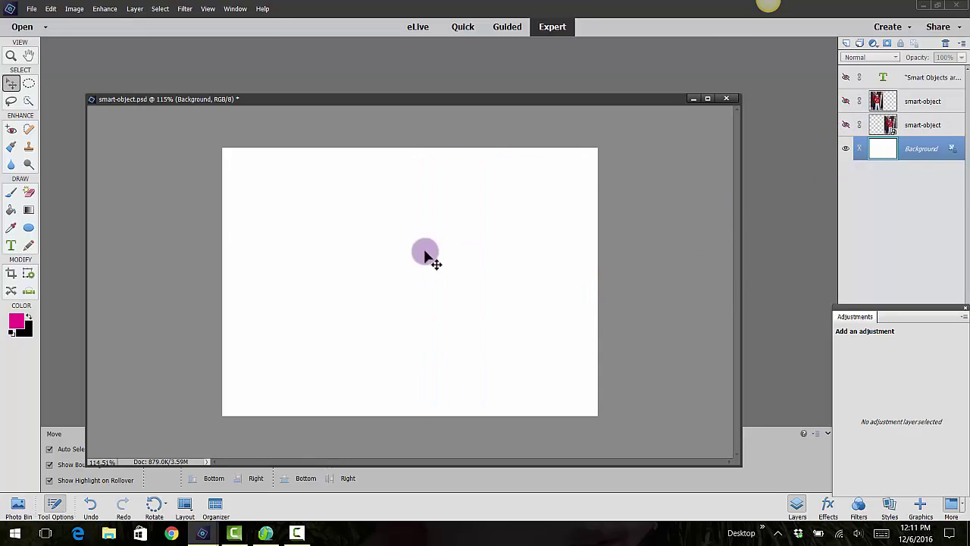
click(32, 8)
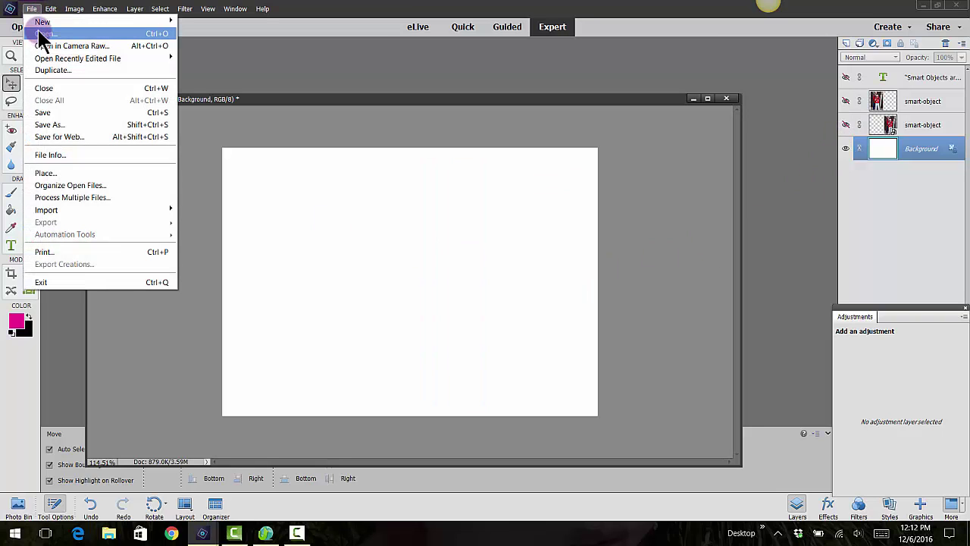
click(45, 174)
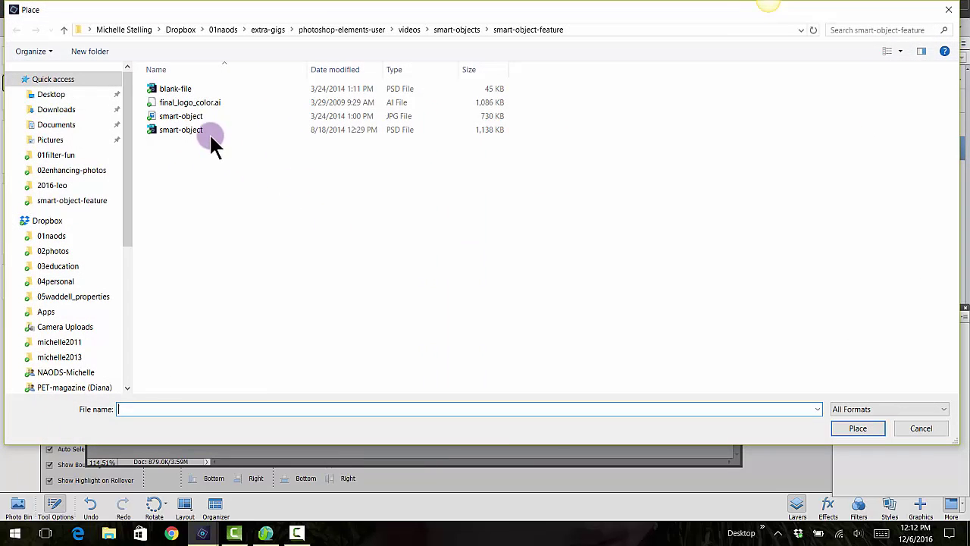
click(203, 101)
click(864, 428)
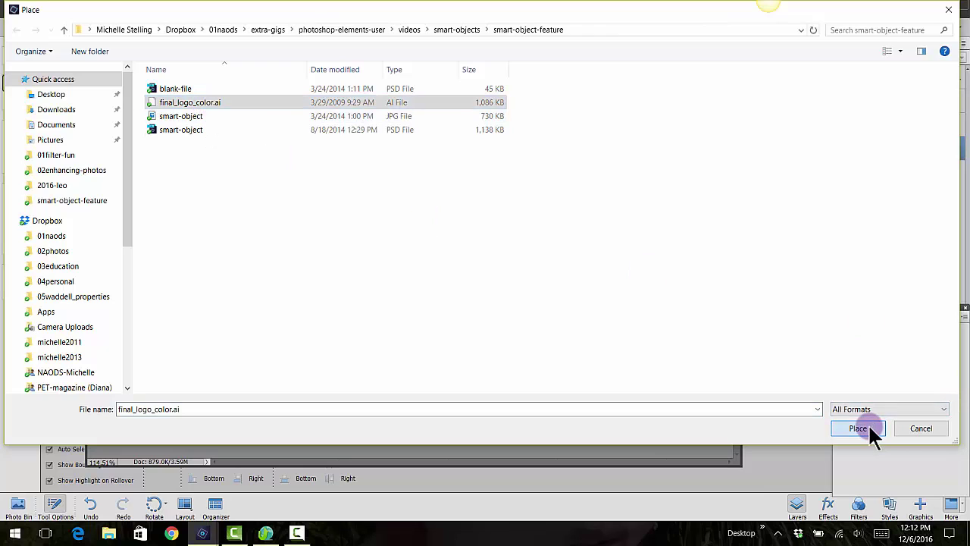
click(572, 303)
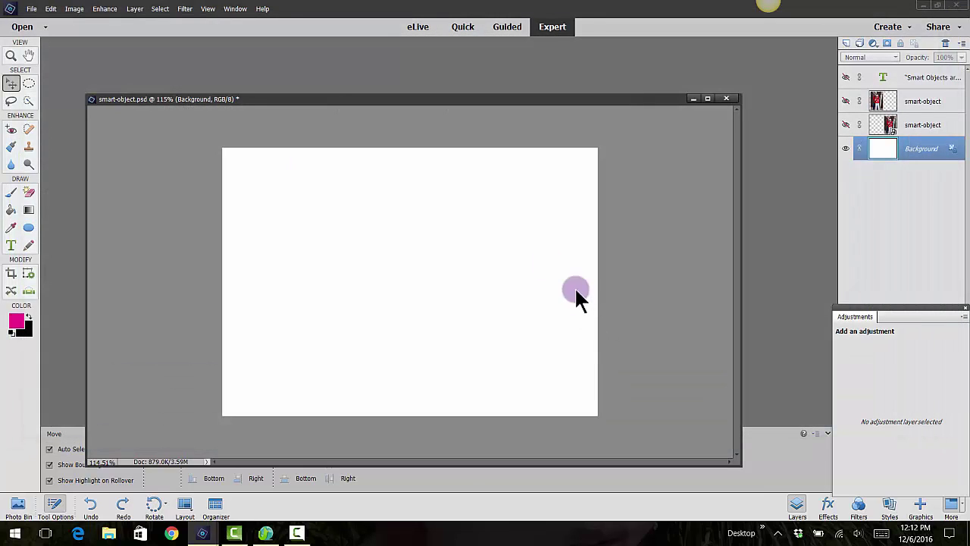
click(420, 317)
click(545, 290)
key(ctrl+1)
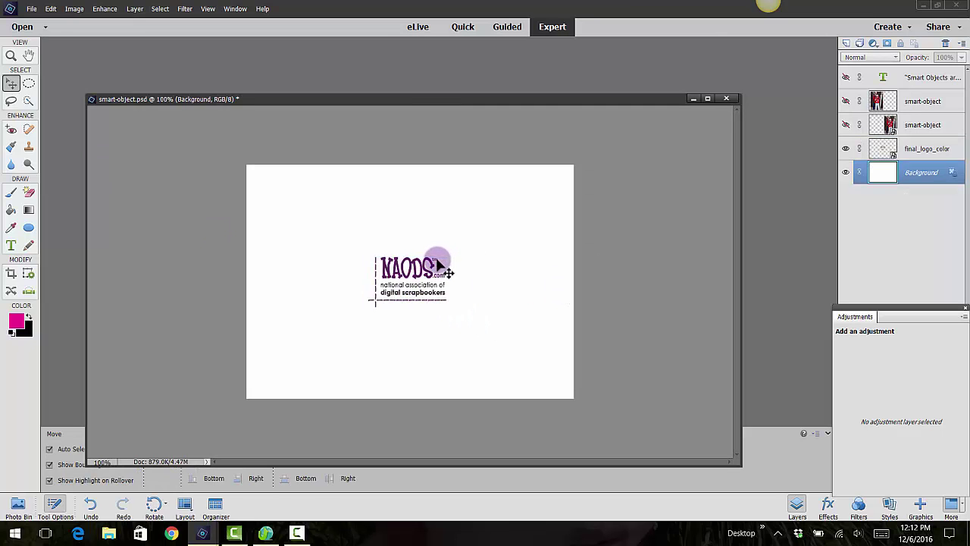
Enlarge the NAODS logo from its corner and move it left and down.
click(439, 266)
drag(459, 252, 600, 184)
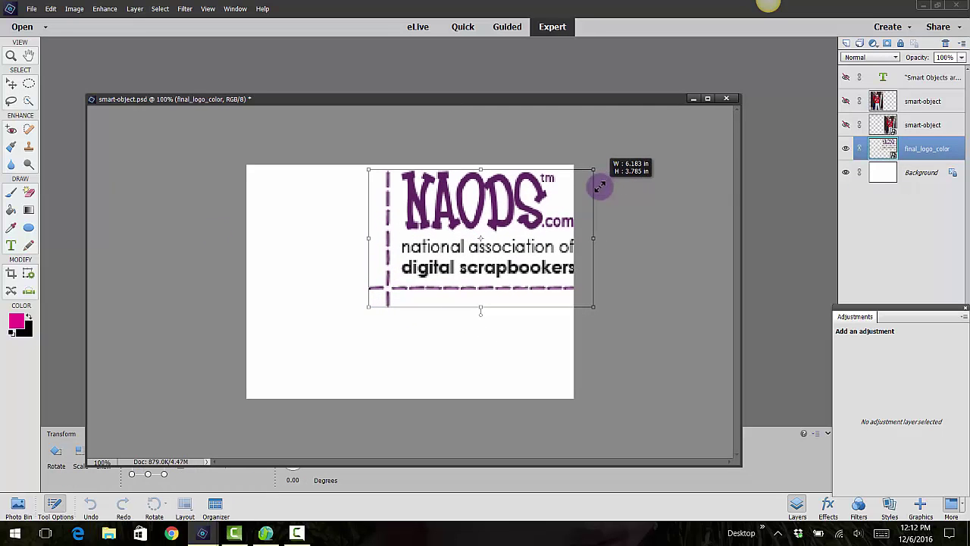
drag(487, 228, 440, 318)
click(459, 348)
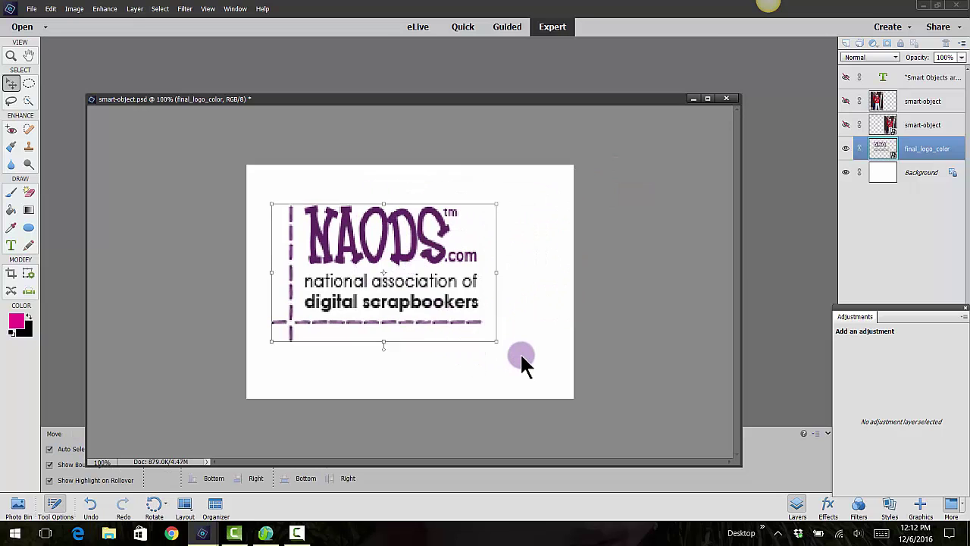
Enlarge the logo further, nudge it down, and return the view to 100%.
drag(495, 205, 560, 163)
drag(478, 186, 472, 216)
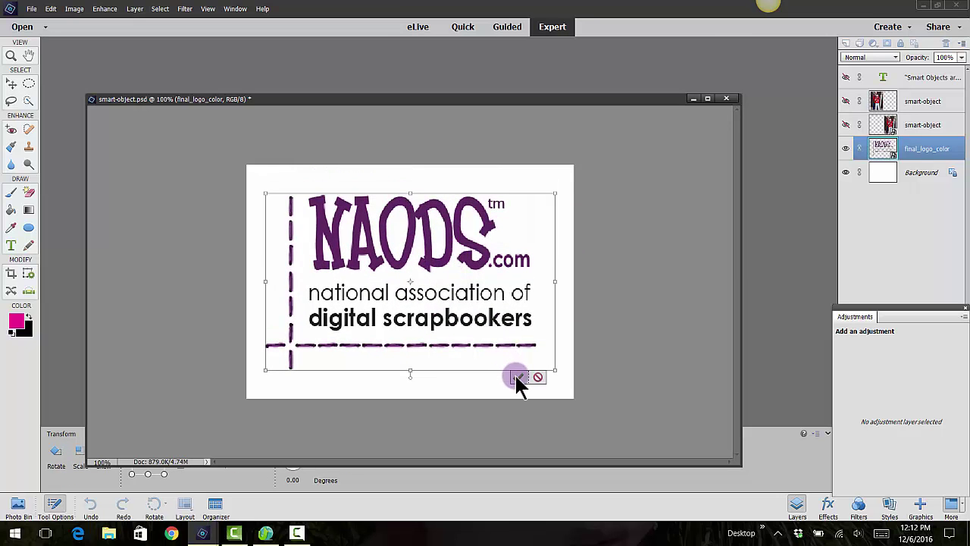
click(517, 377)
scroll(436, 320, up, 4)
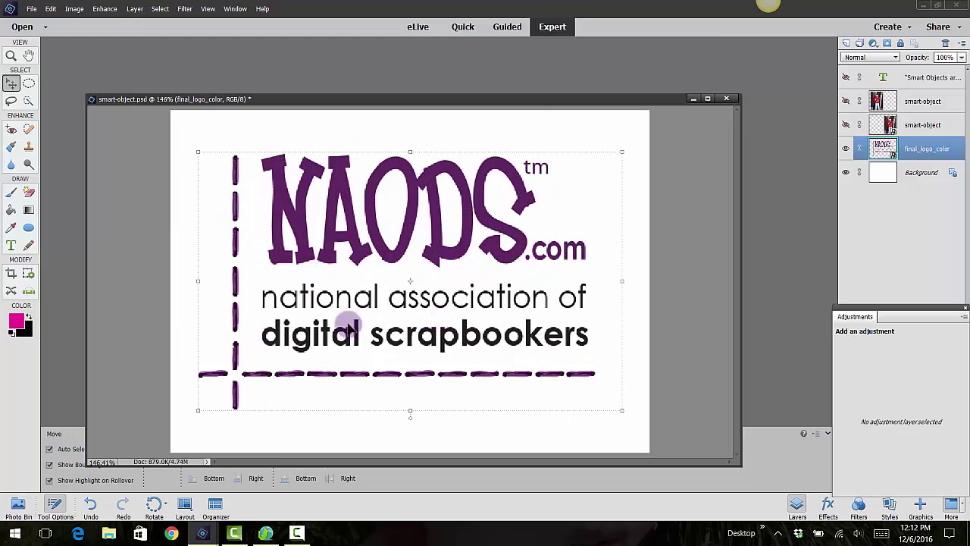
double_click(11, 56)
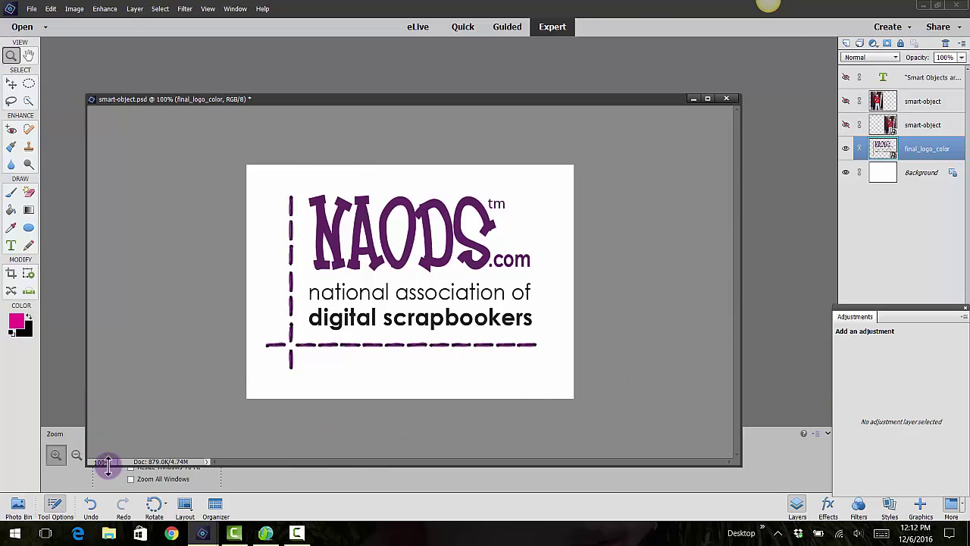
click(104, 461)
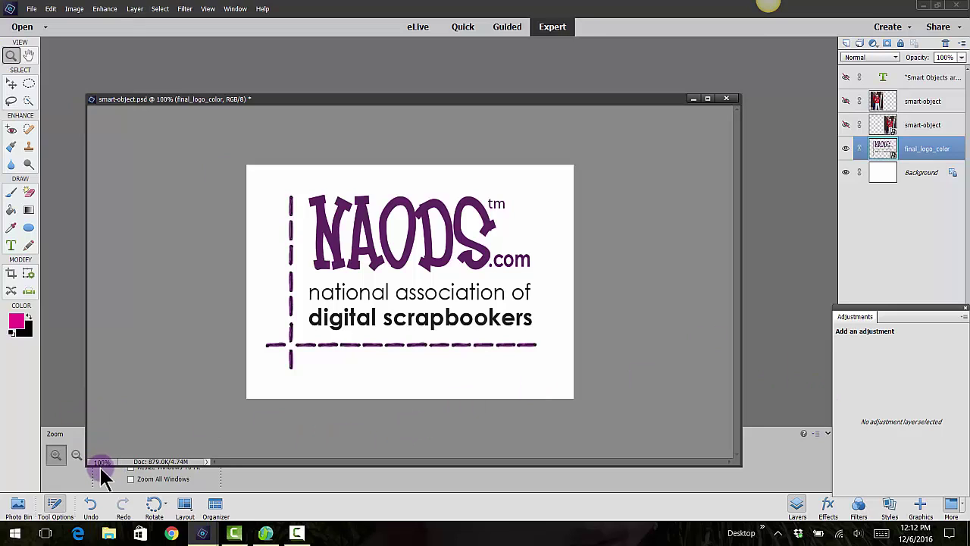
click(12, 56)
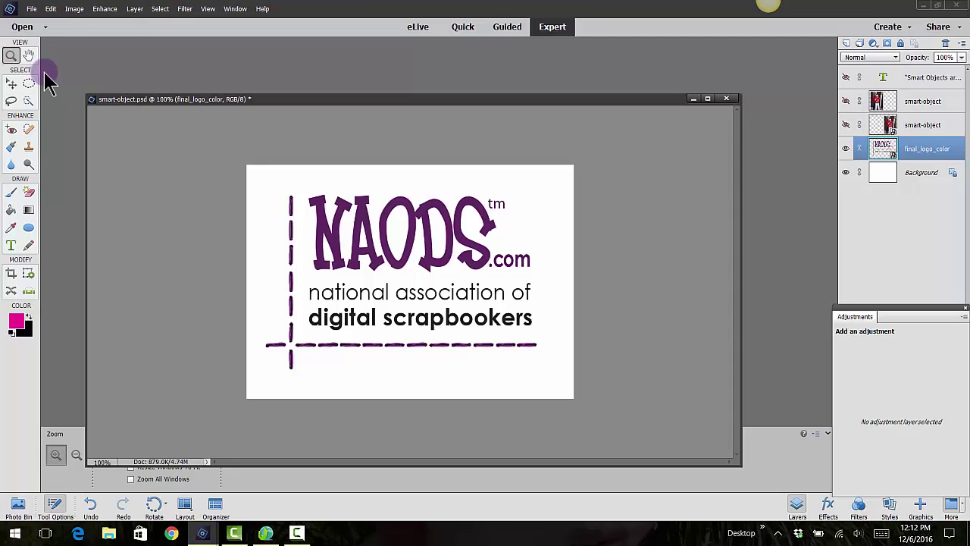
Select the lower smart-object photo layer and make it visible again.
click(11, 84)
click(571, 297)
click(672, 296)
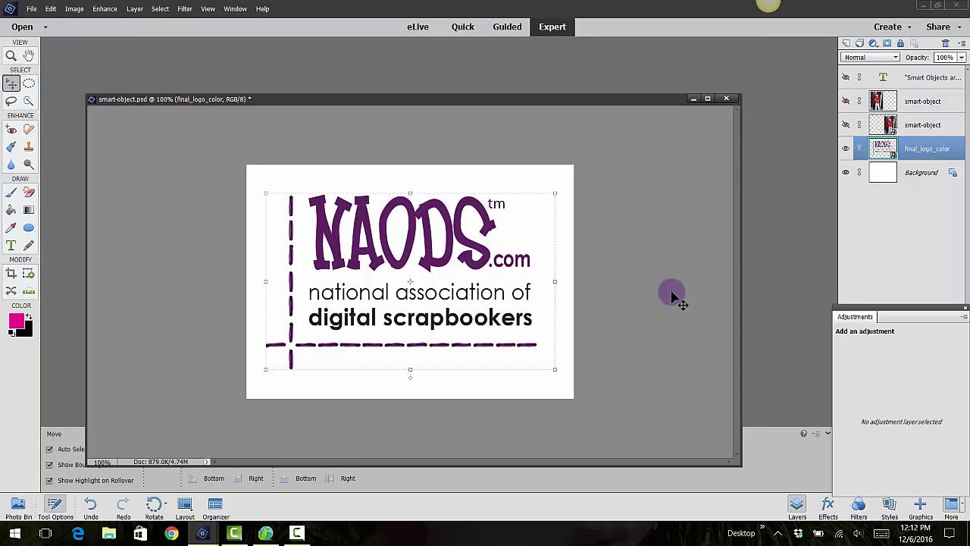
click(922, 126)
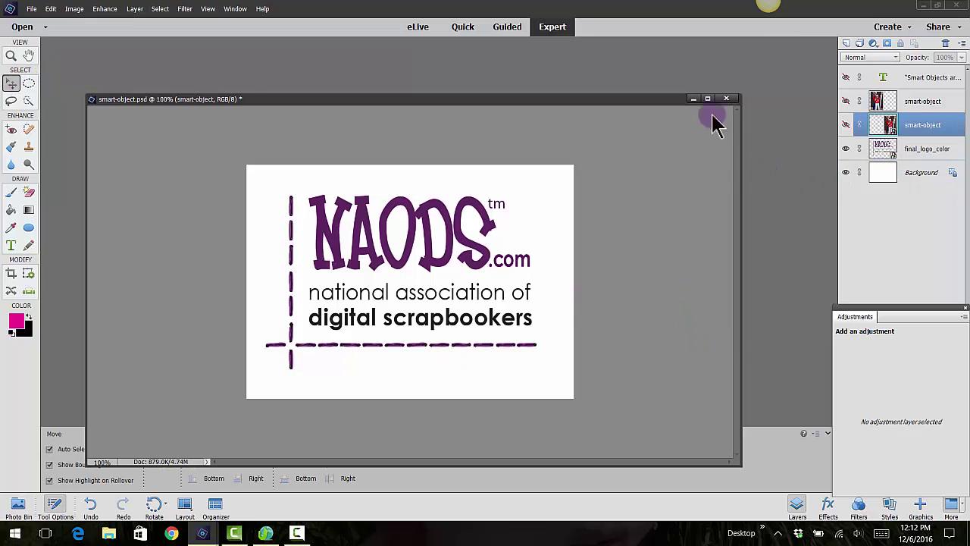
click(846, 125)
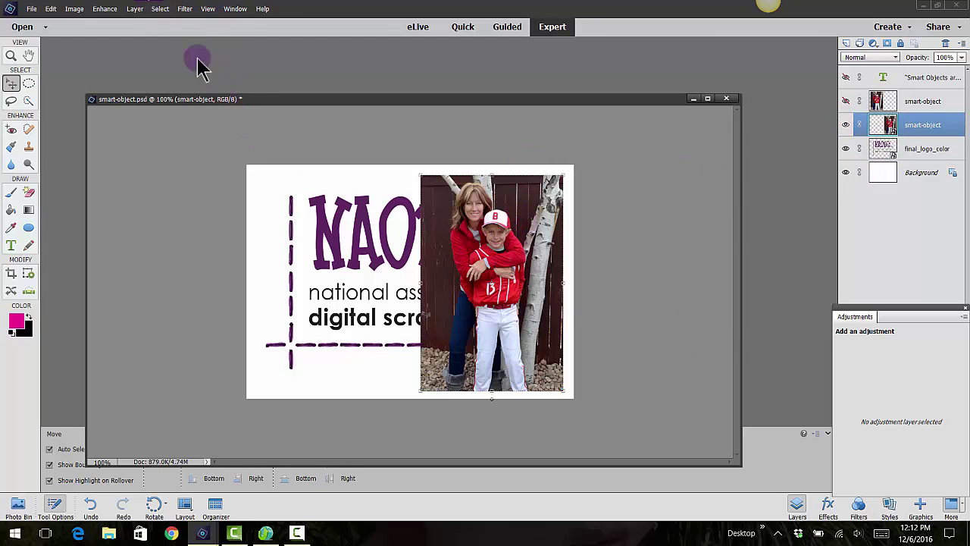
Try the Artistic > Watercolor filter on the smart object, declining to simplify it.
click(186, 10)
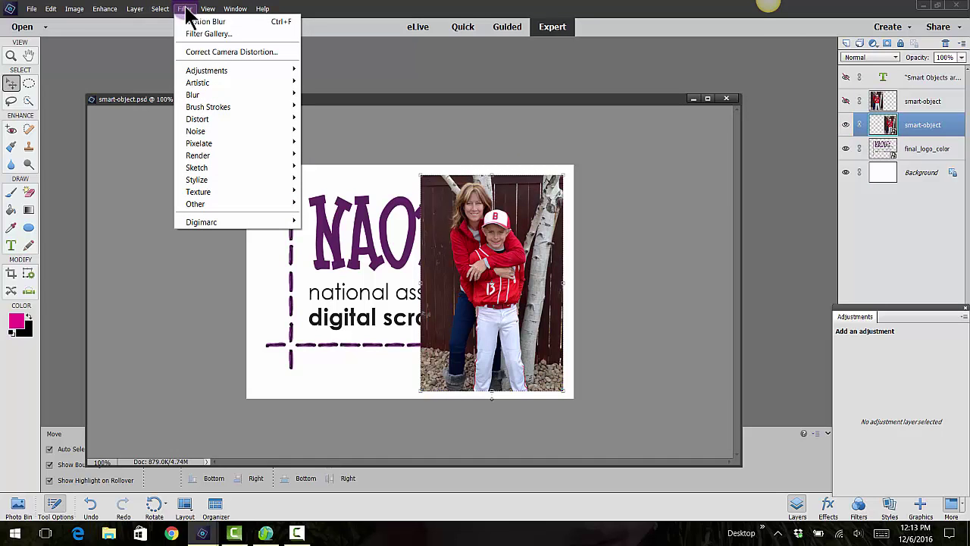
mouse_move(207, 79)
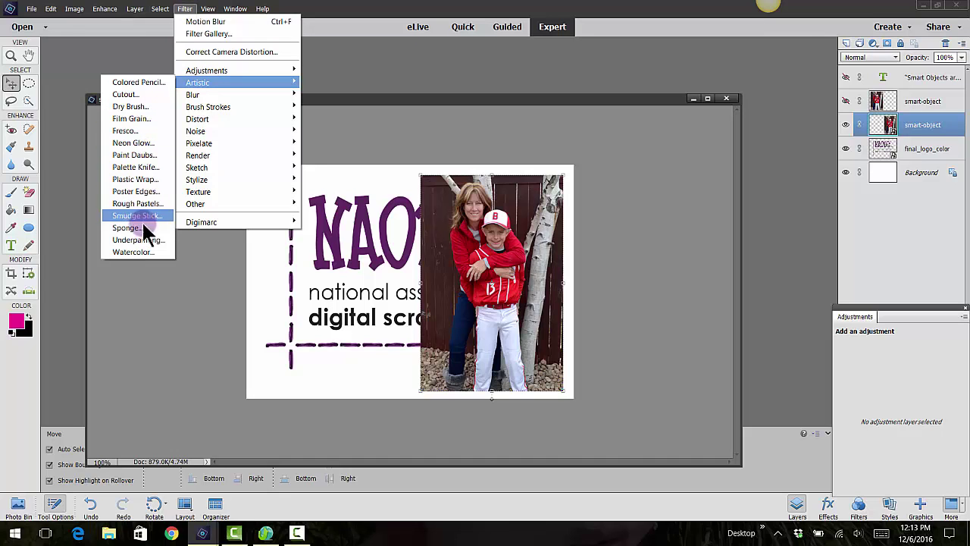
click(138, 252)
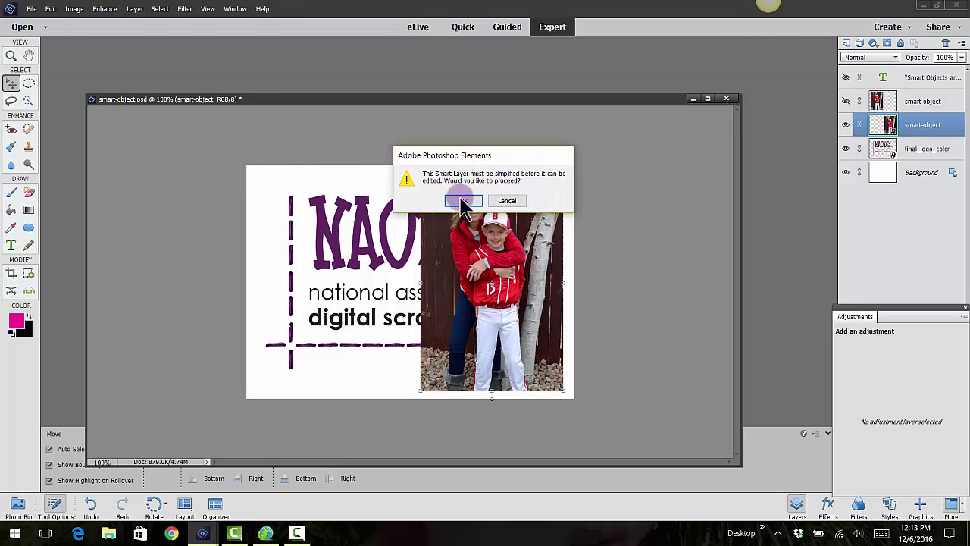
click(503, 203)
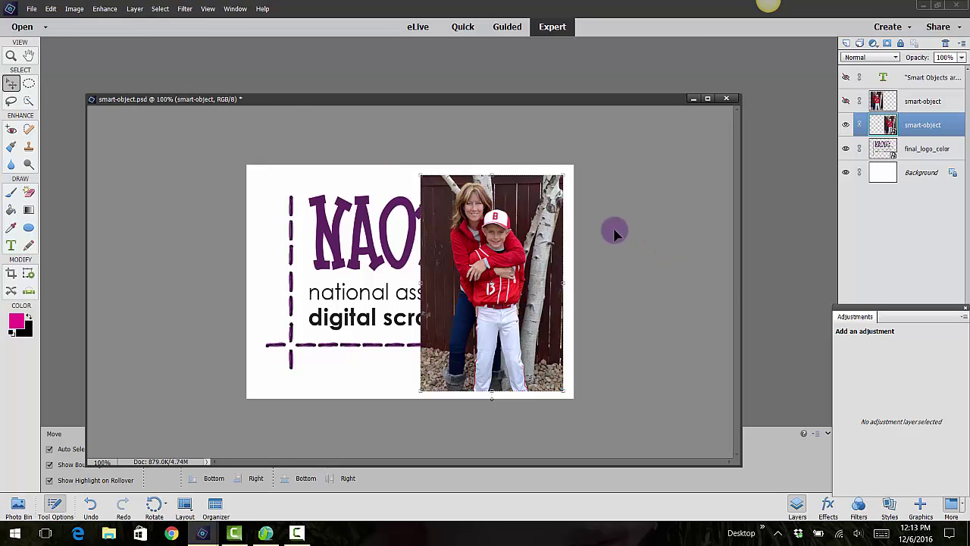
right_click(912, 127)
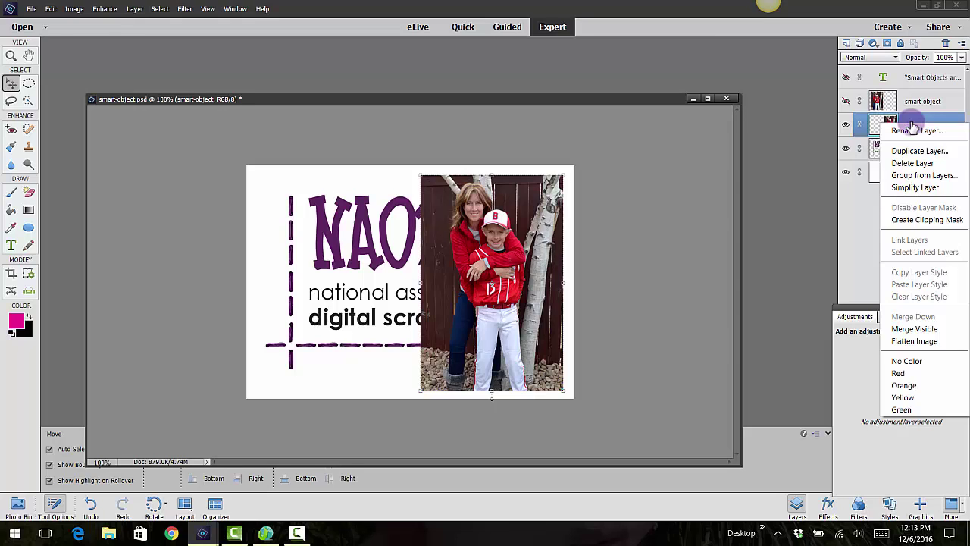
click(915, 188)
click(50, 9)
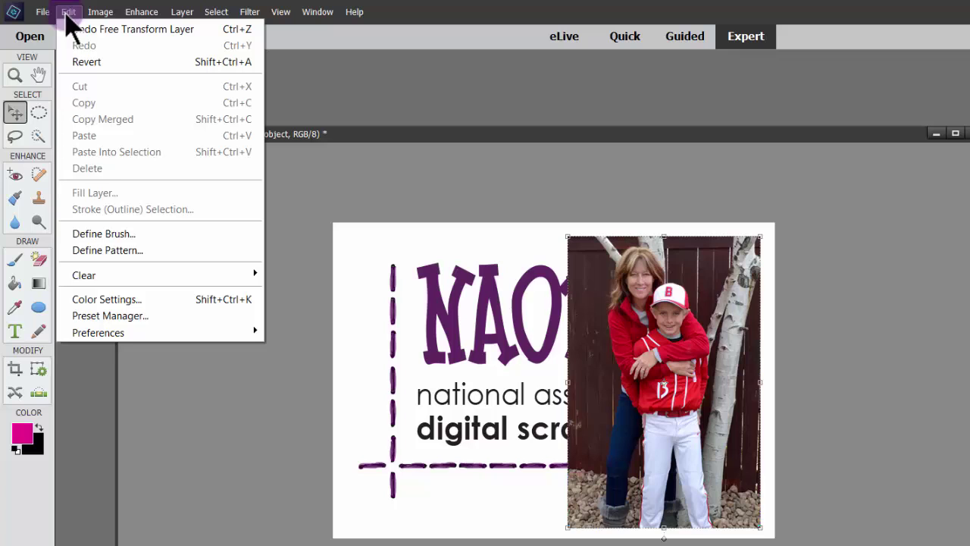
mouse_move(118, 337)
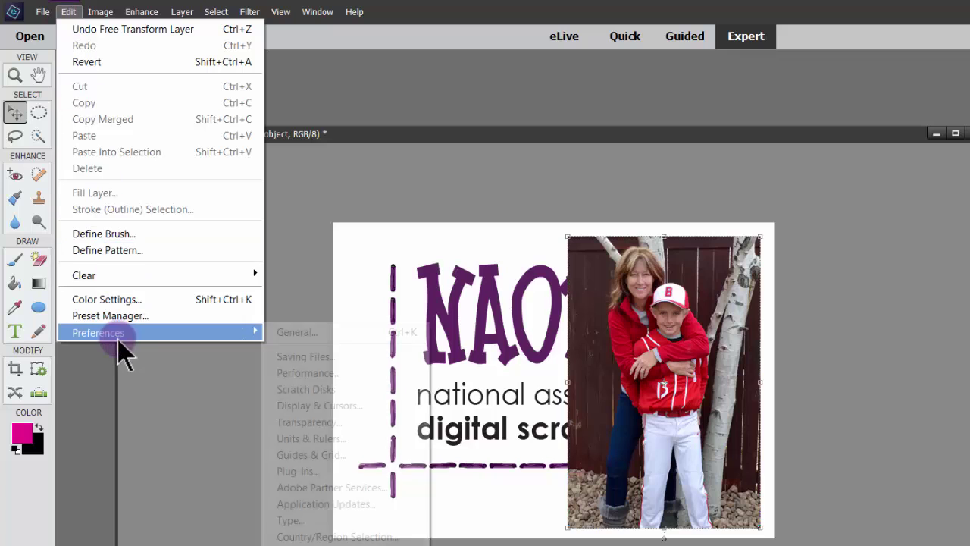
click(310, 339)
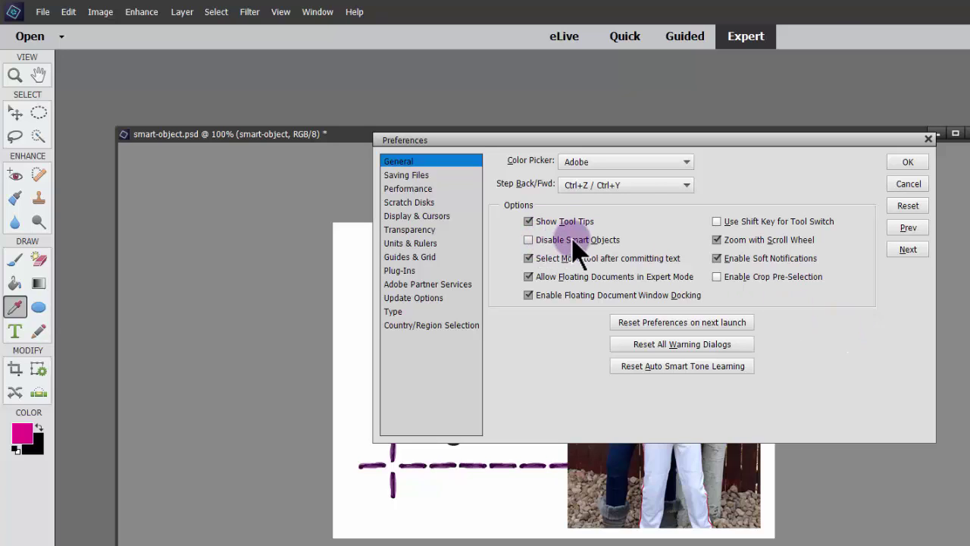
mouse_move(606, 245)
click(918, 188)
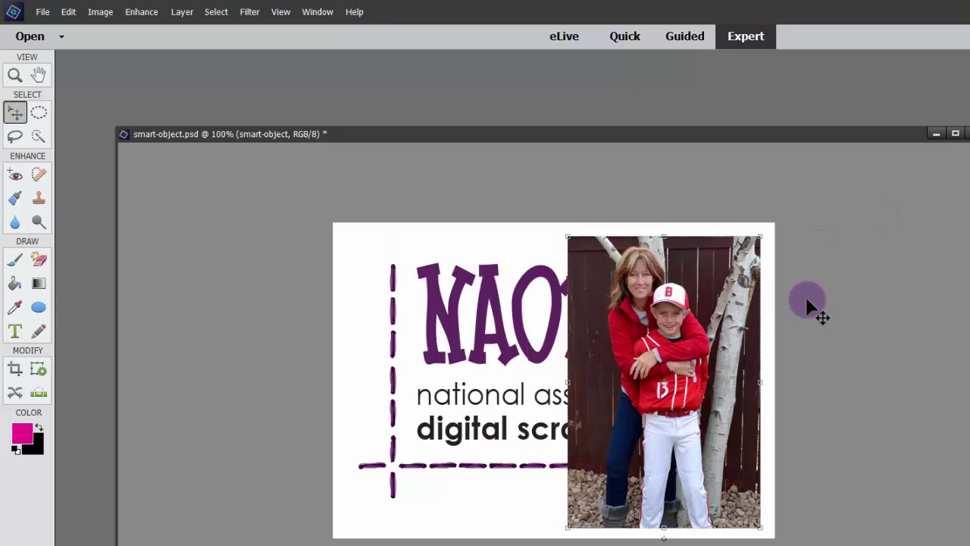